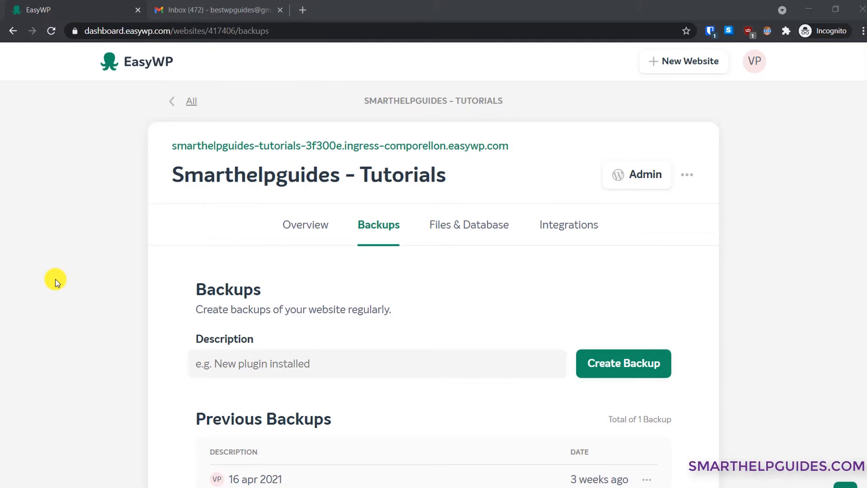
Step: Open the WordPress admin of the Smarthelpguides - Tutorials site and go to the page for adding new plugins
{"action": "scroll", "coordinate": [55, 282], "scroll_direction": "down", "scroll_amount": 2}
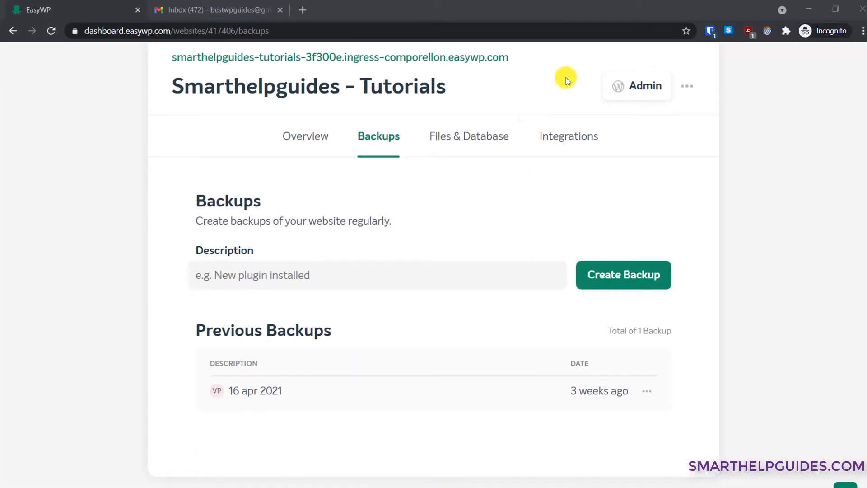
{"action": "left_click", "coordinate": [633, 86]}
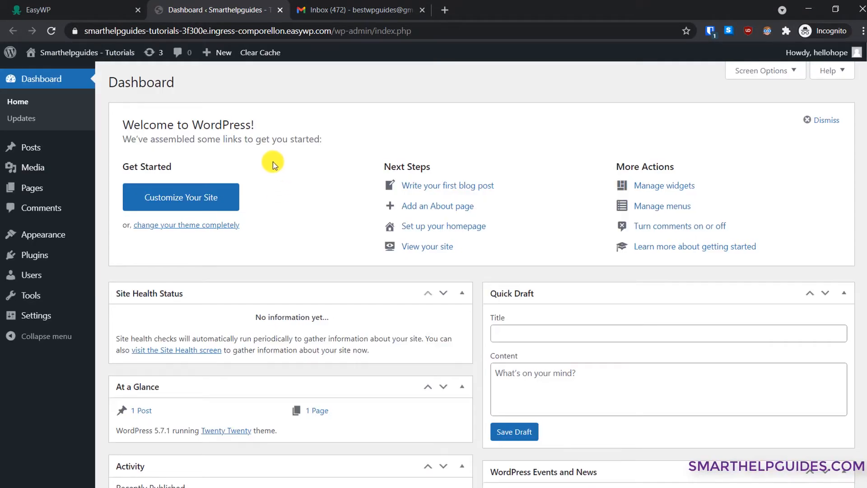
{"action": "mouse_move", "coordinate": [45, 259]}
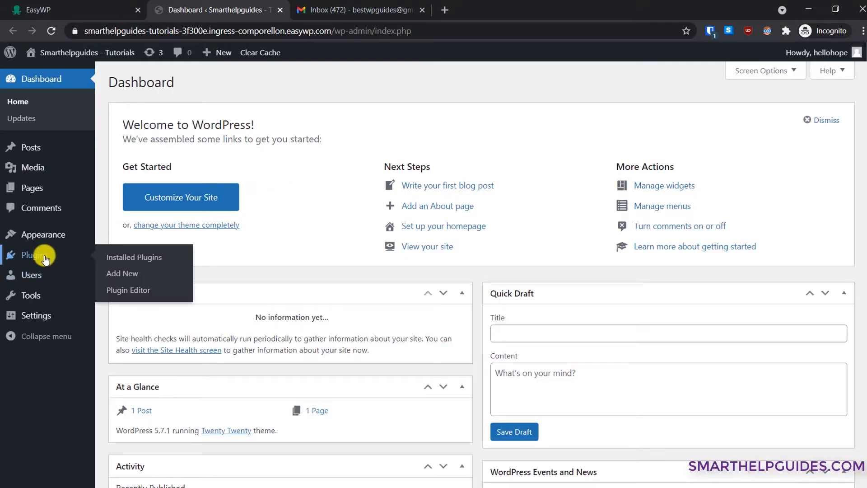
{"action": "left_click", "coordinate": [118, 271]}
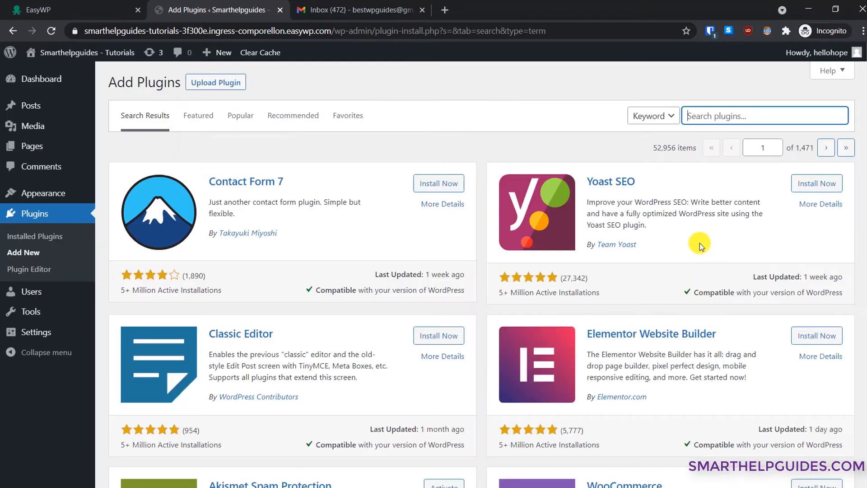
Step: Search the plugins for "updraft", install and activate UpdraftPlus WordPress Backup Plugin, and dismiss its welcome message
{"action": "left_click", "coordinate": [726, 113]}
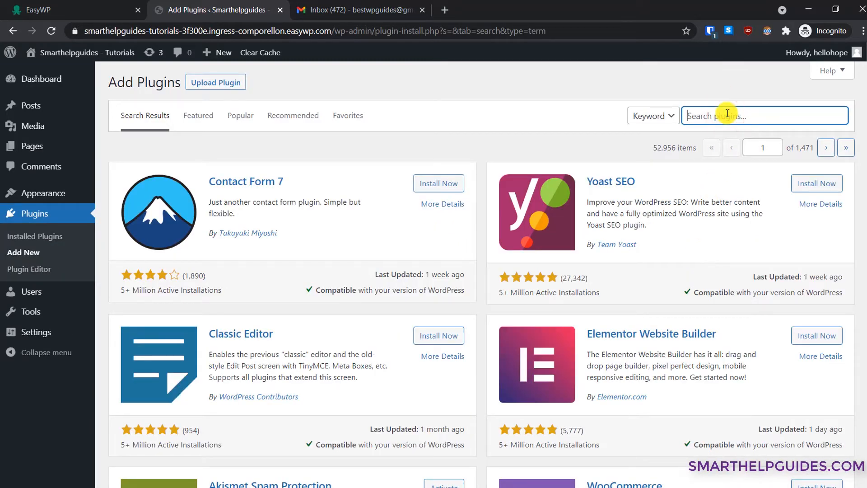
{"action": "type", "text": "updraft"}
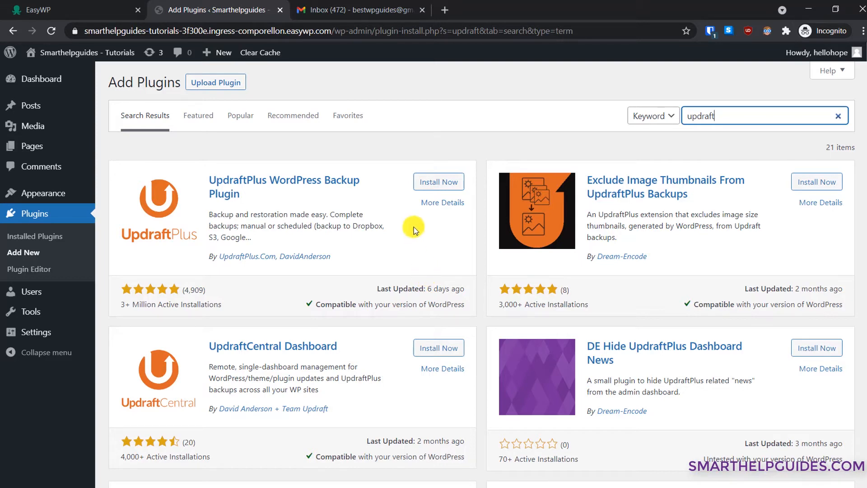
{"action": "left_click", "coordinate": [428, 188]}
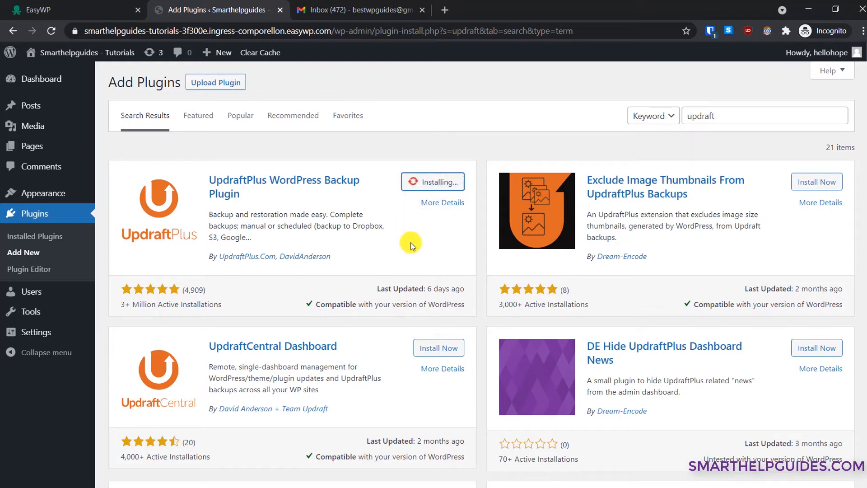
{"action": "left_click", "coordinate": [433, 181]}
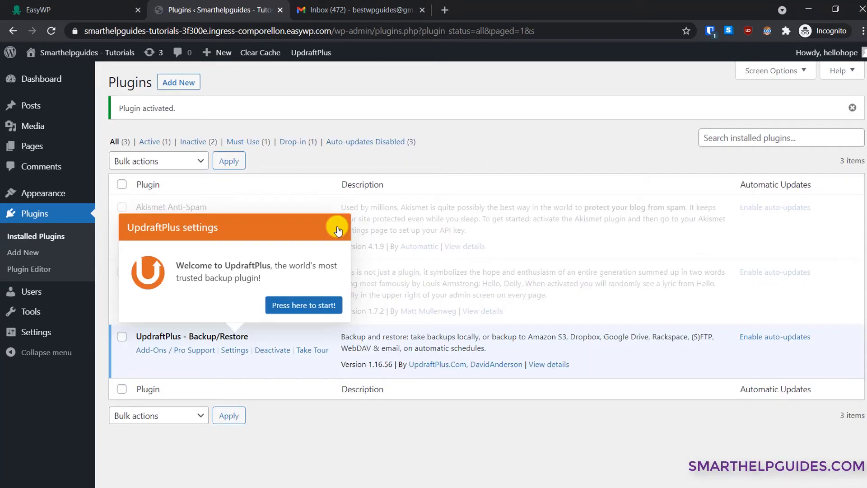
{"action": "left_click", "coordinate": [338, 229]}
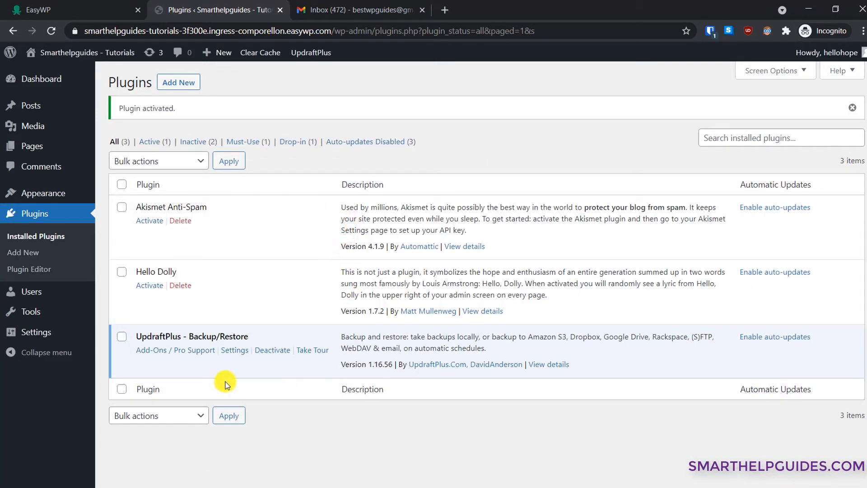
Step: Open the UpdraftPlus settings and run a new backup including the database and files, allowing it to be deleted only manually
{"action": "left_click", "coordinate": [234, 351]}
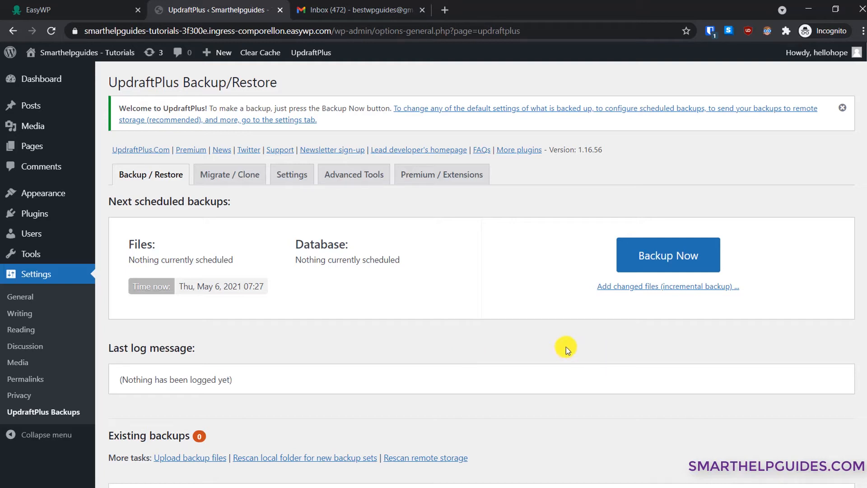
{"action": "left_click", "coordinate": [670, 257]}
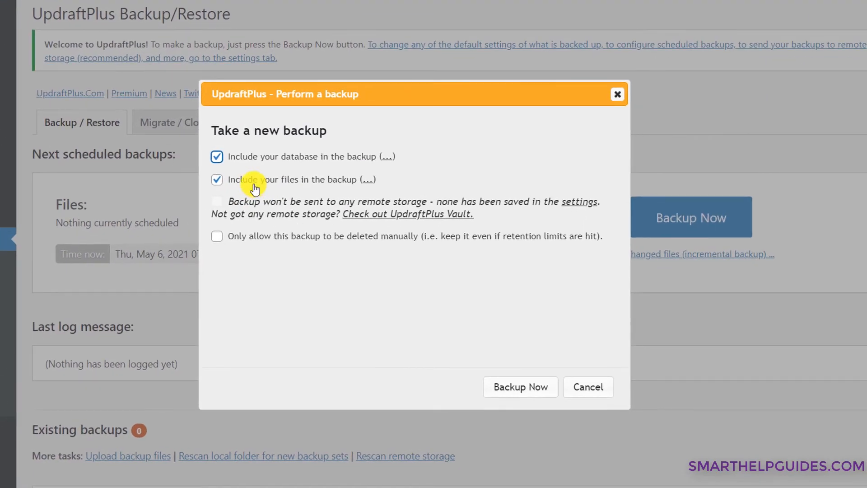
{"action": "left_click", "coordinate": [216, 244]}
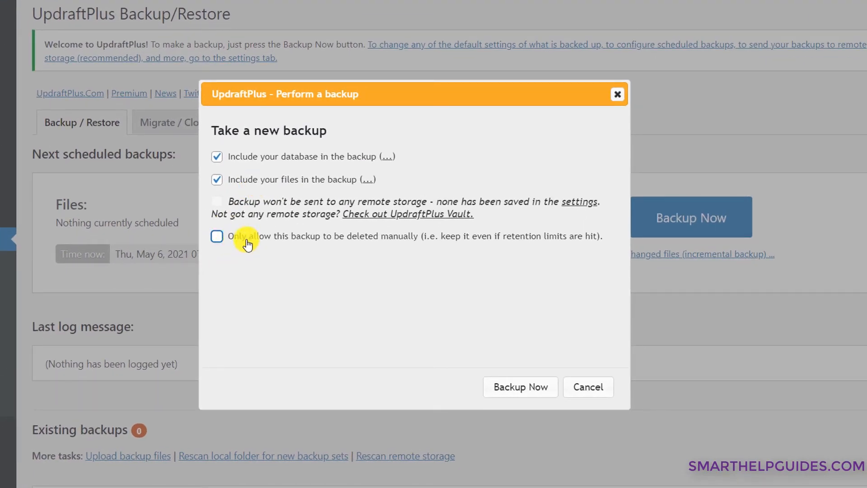
{"action": "left_click", "coordinate": [216, 236]}
{"action": "left_click", "coordinate": [517, 387]}
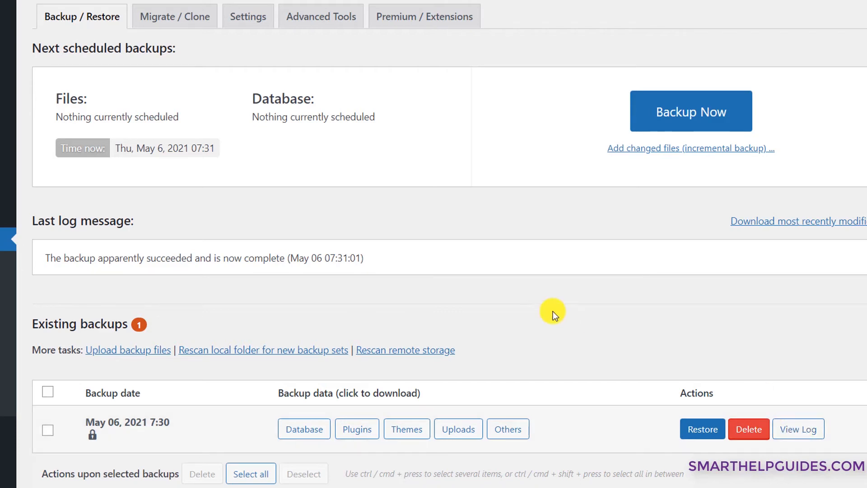
Step: Set the UpdraftPlus files backup schedule to Weekly and retain 3 scheduled backups
{"action": "left_click", "coordinate": [249, 18]}
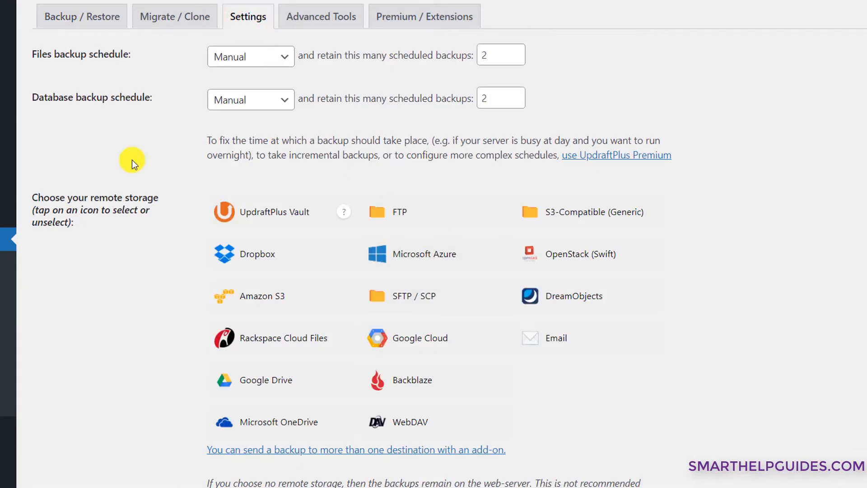
{"action": "left_click", "coordinate": [230, 58]}
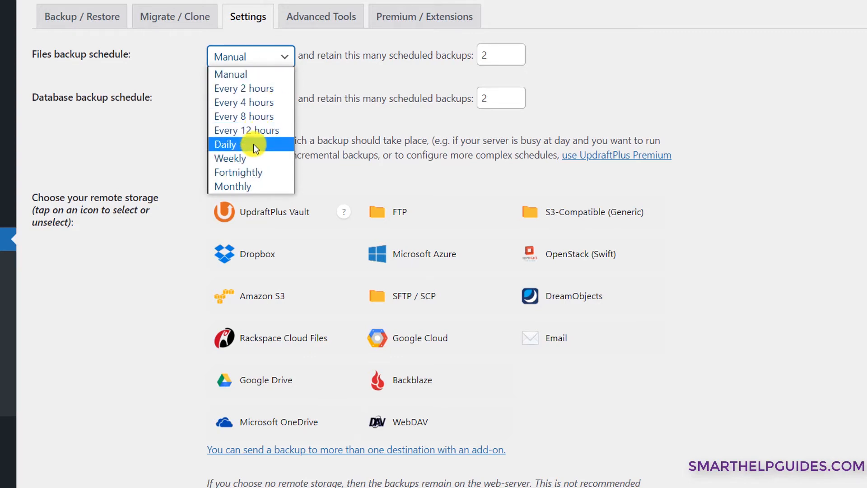
{"action": "left_click", "coordinate": [229, 155]}
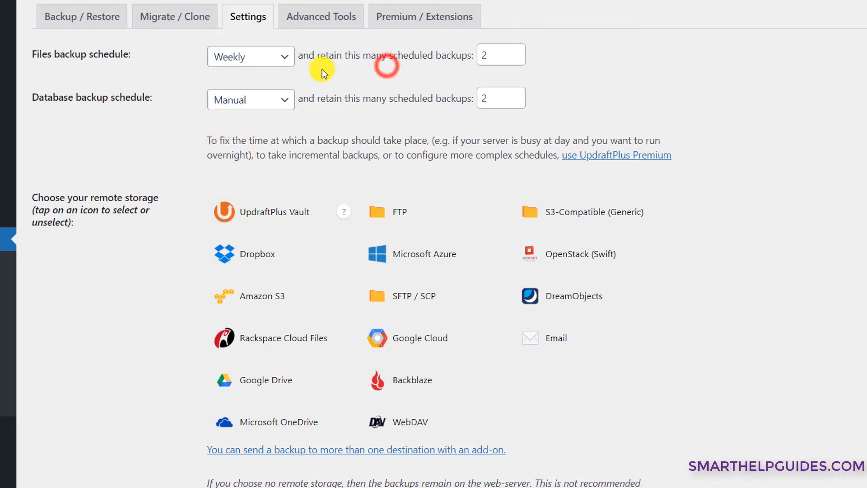
{"action": "left_click", "coordinate": [495, 60]}
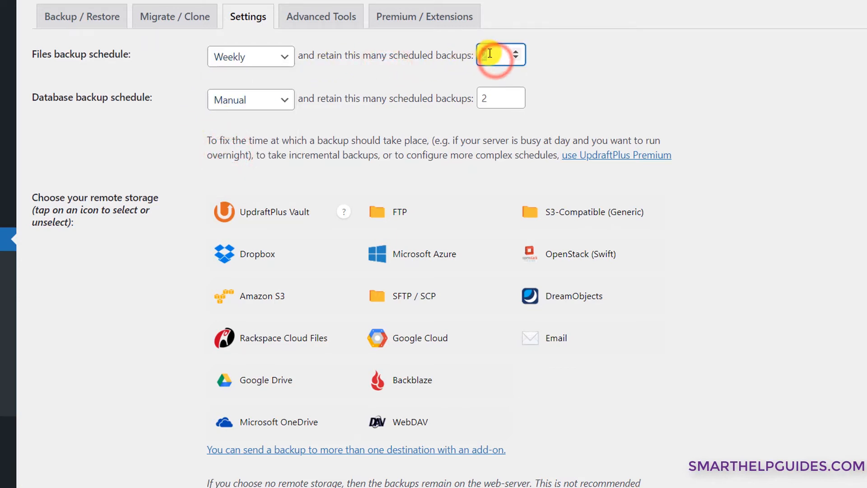
{"action": "double_click", "coordinate": [494, 61]}
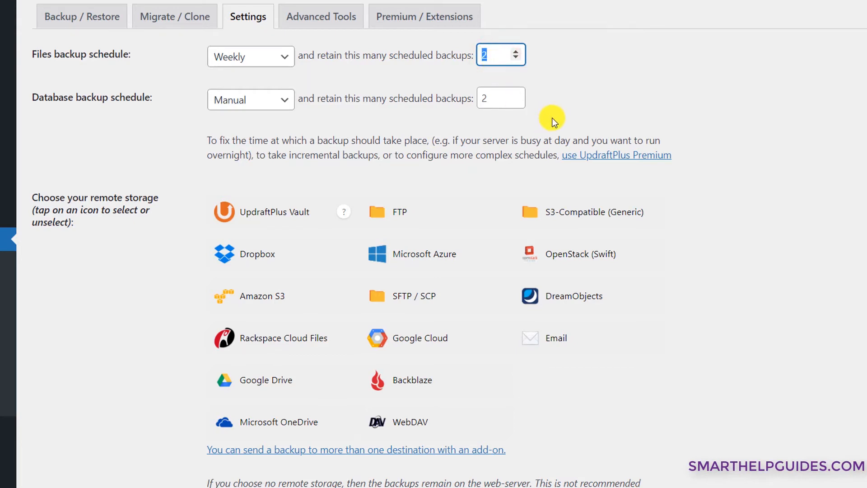
{"action": "type", "text": "4"}
{"action": "double_click", "coordinate": [496, 57]}
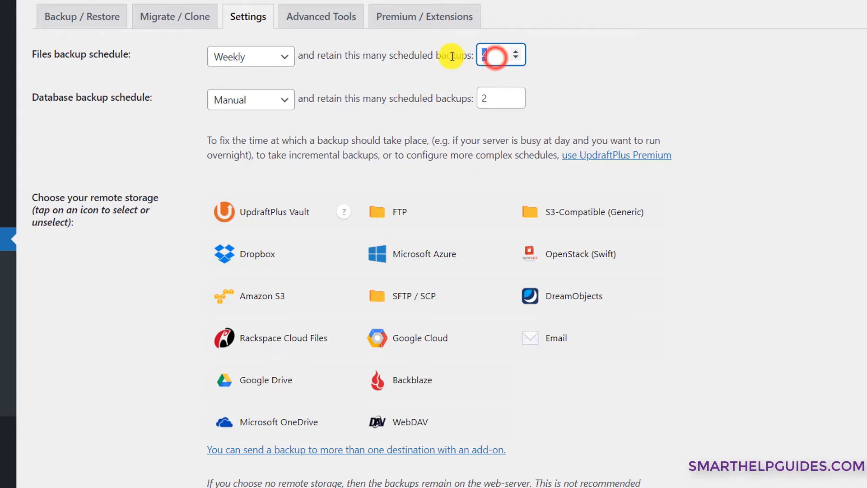
{"action": "type", "text": "3"}
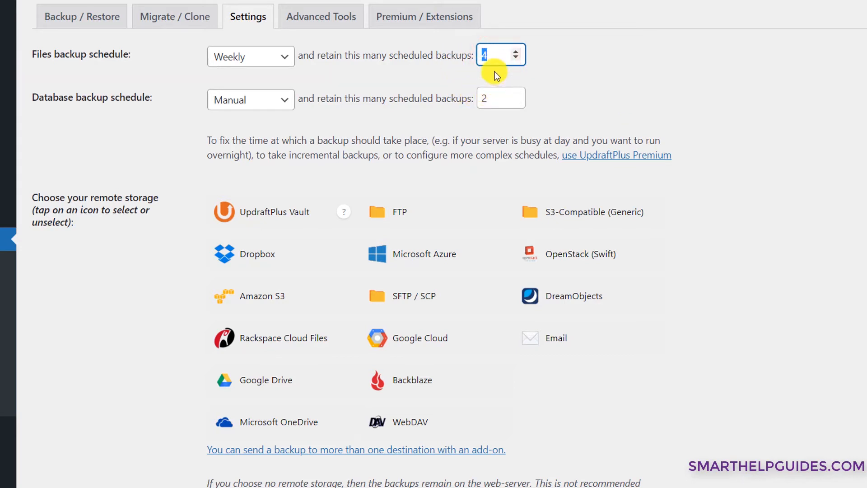
{"action": "left_click", "coordinate": [576, 72]}
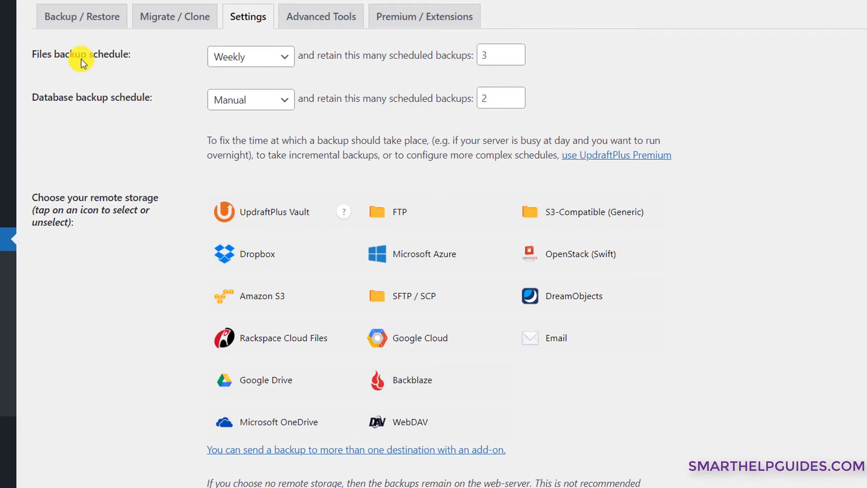
{"action": "triple_click", "coordinate": [31, 53]}
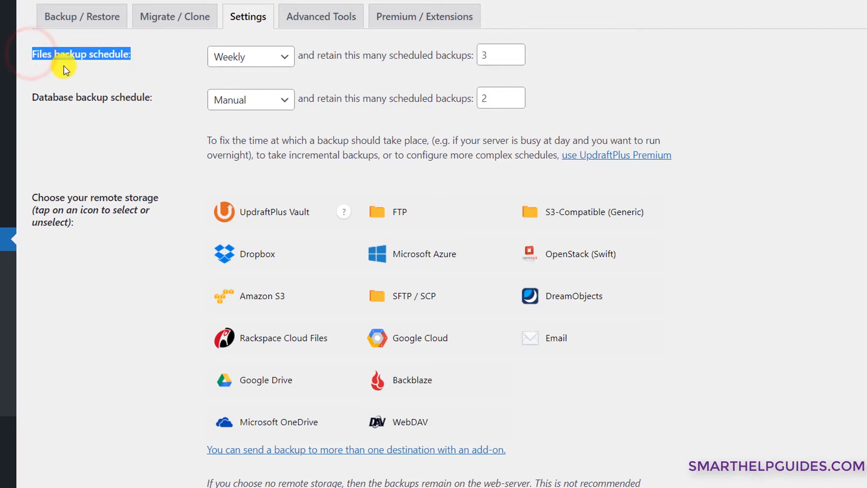
{"action": "left_click", "coordinate": [117, 67]}
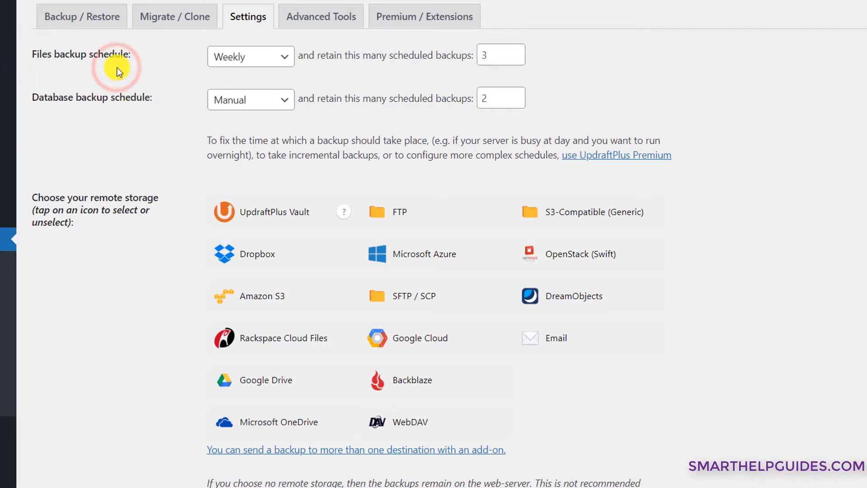
Step: Set the database backup schedule to Daily and retain 7 scheduled backups
{"action": "left_click", "coordinate": [251, 100]}
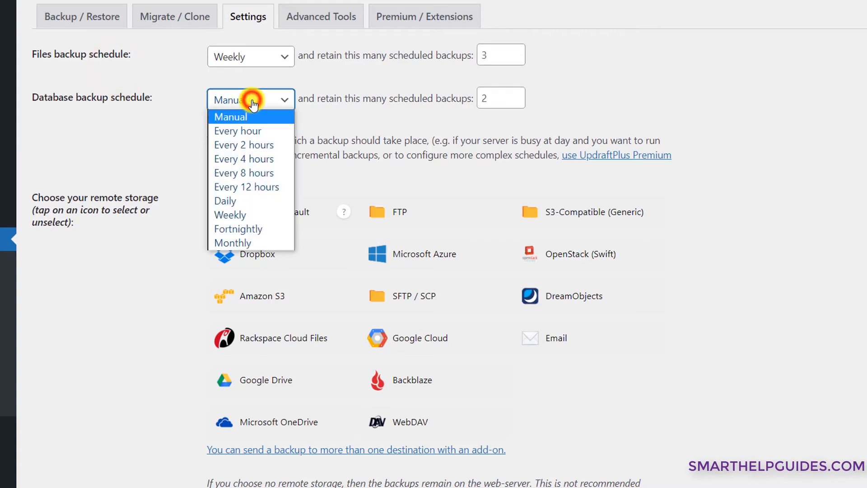
{"action": "left_click", "coordinate": [254, 201]}
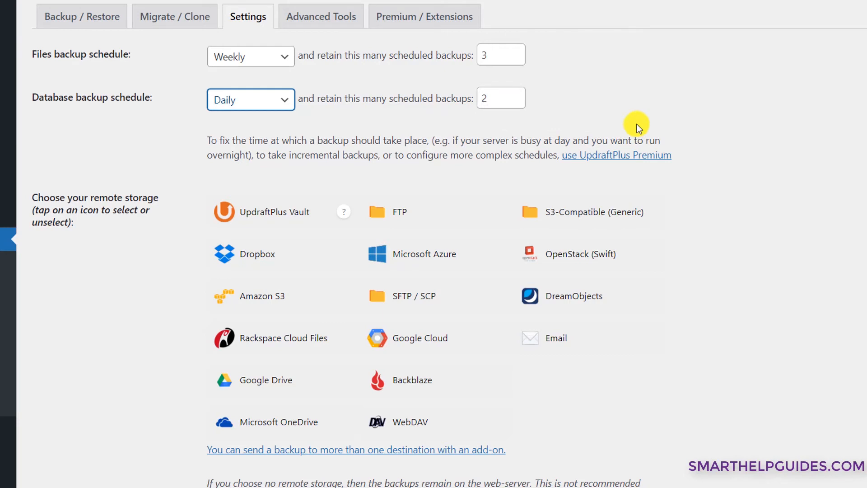
{"action": "double_click", "coordinate": [499, 98]}
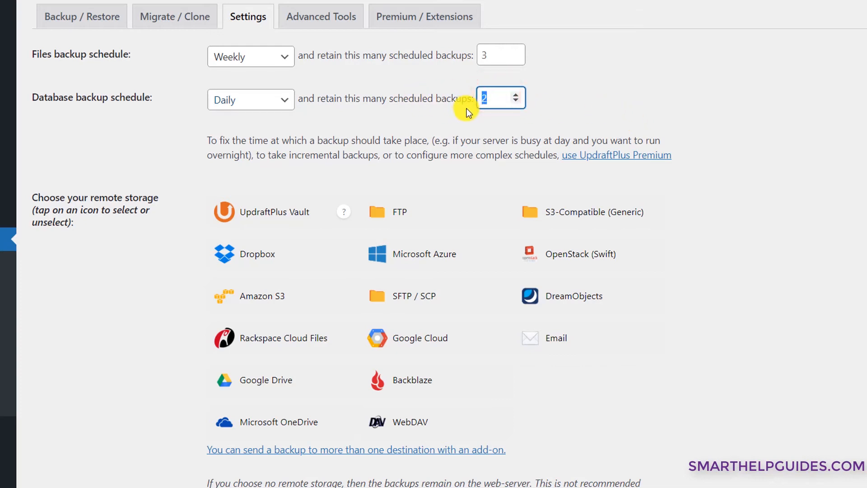
{"action": "type", "text": "7"}
{"action": "left_click", "coordinate": [614, 108]}
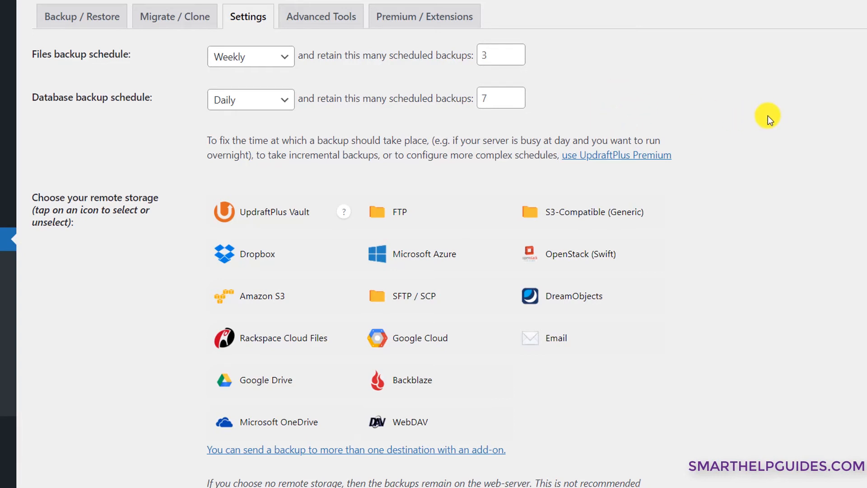
Step: Choose Google Drive as the remote storage for the backups
{"action": "scroll", "coordinate": [768, 115], "scroll_direction": "down", "scroll_amount": 1}
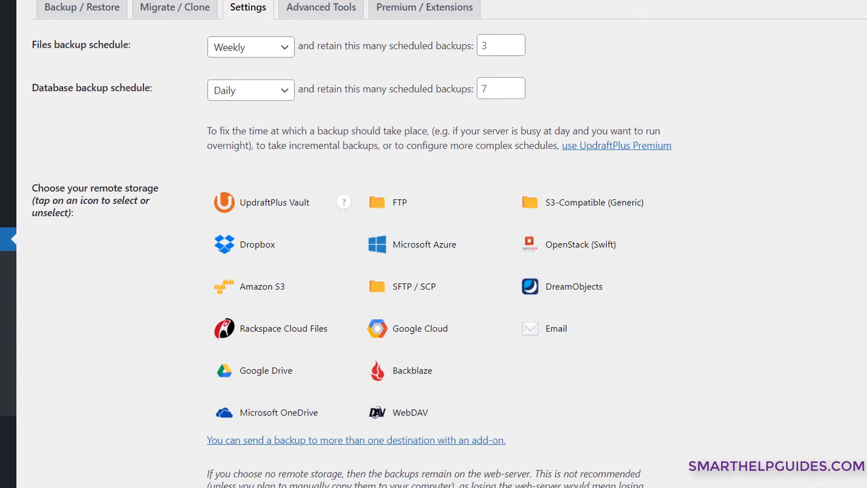
{"action": "left_click", "coordinate": [260, 370]}
{"action": "left_click", "coordinate": [260, 370]}
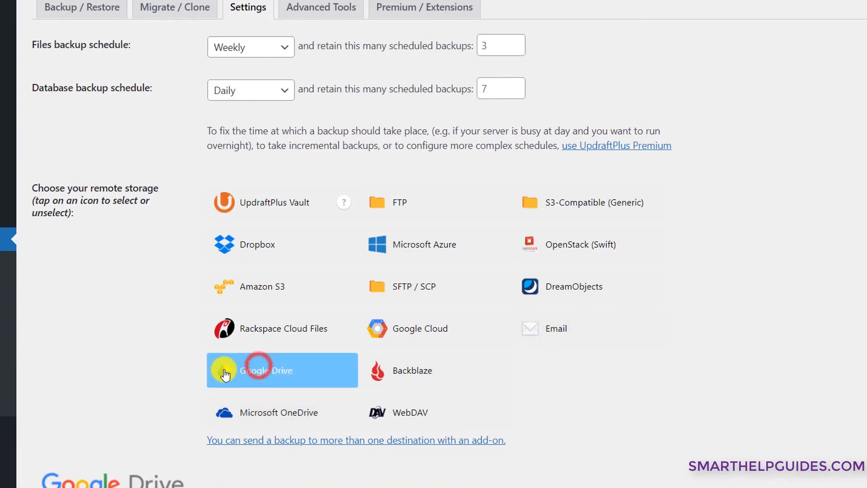
{"action": "scroll", "coordinate": [101, 377], "scroll_direction": "up", "scroll_amount": 1}
{"action": "scroll", "coordinate": [101, 377], "scroll_direction": "down", "scroll_amount": 5}
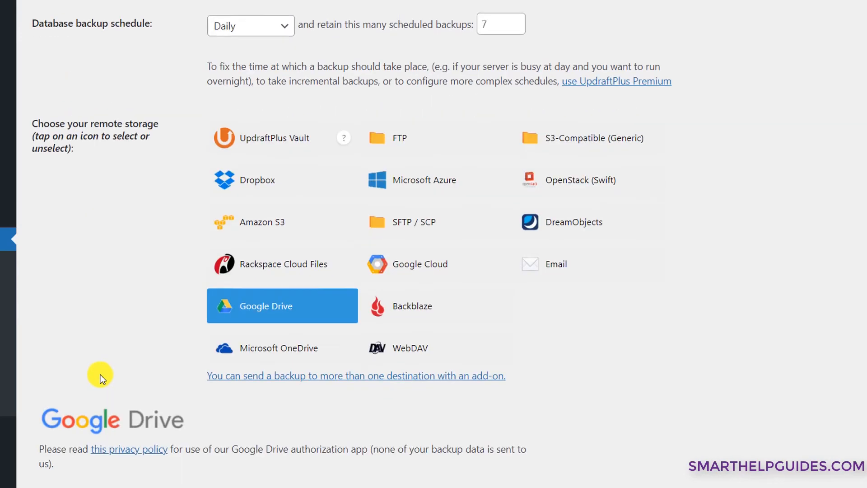
Step: Enable the basic email report to the site's admin address and save the UpdraftPlus settings
{"action": "scroll", "coordinate": [101, 377], "scroll_direction": "down", "scroll_amount": 5}
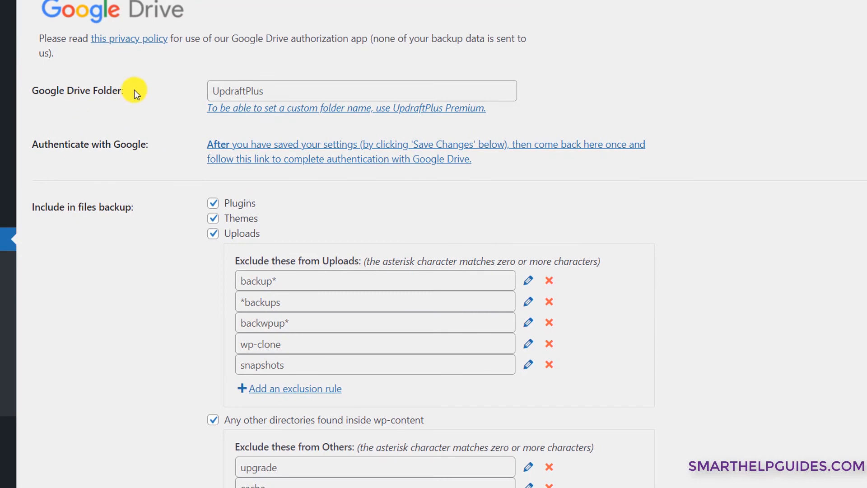
{"action": "left_click", "coordinate": [267, 91]}
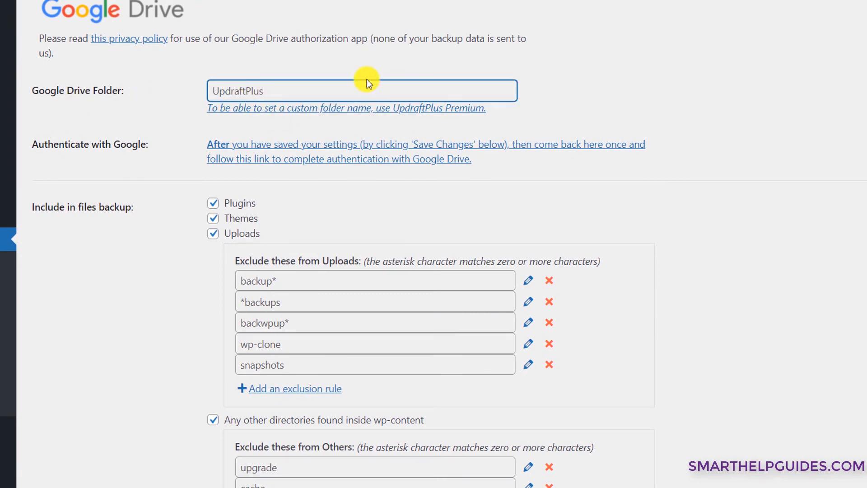
{"action": "left_click", "coordinate": [366, 211]}
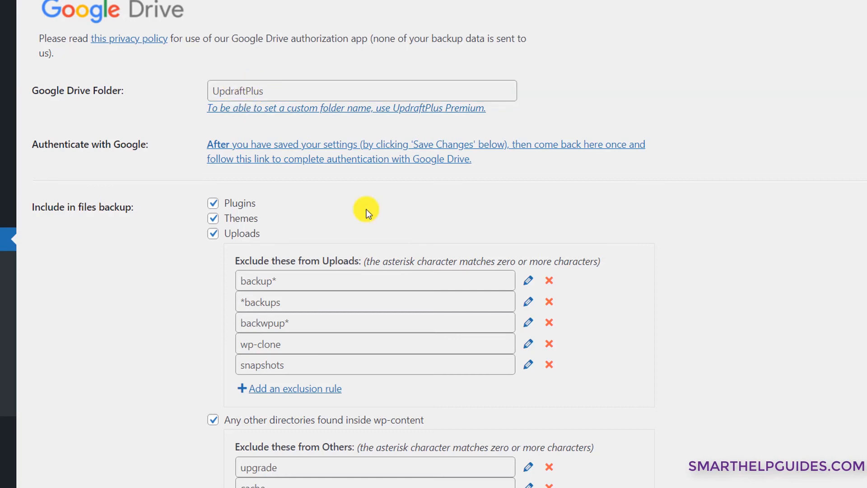
{"action": "scroll", "coordinate": [335, 189], "scroll_direction": "down", "scroll_amount": 1}
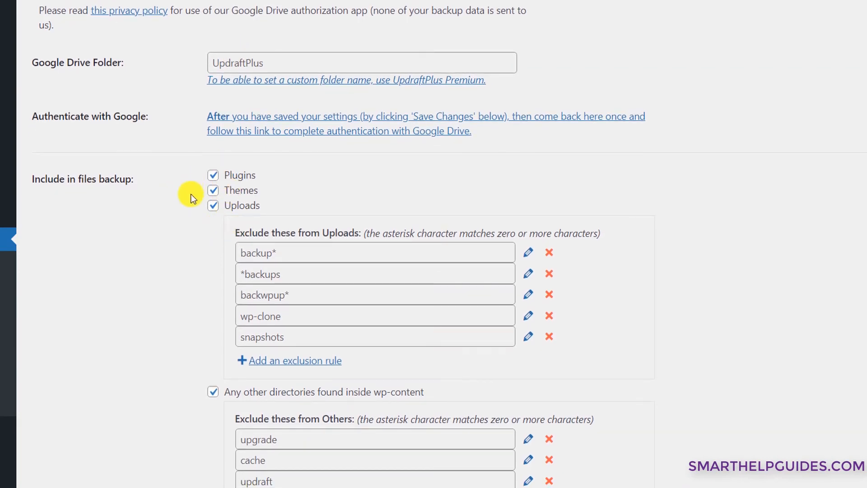
{"action": "scroll", "coordinate": [290, 212], "scroll_direction": "down", "scroll_amount": 5}
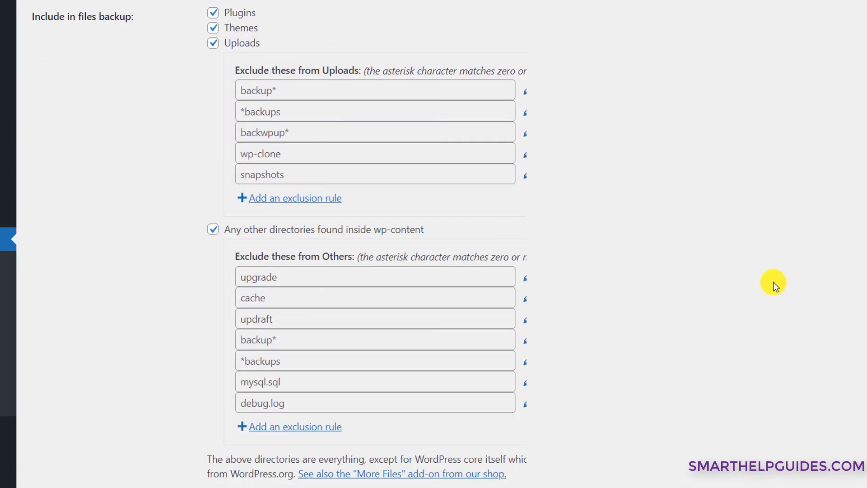
{"action": "scroll", "coordinate": [773, 281], "scroll_direction": "down", "scroll_amount": 10}
{"action": "scroll", "coordinate": [170, 277], "scroll_direction": "up", "scroll_amount": 3}
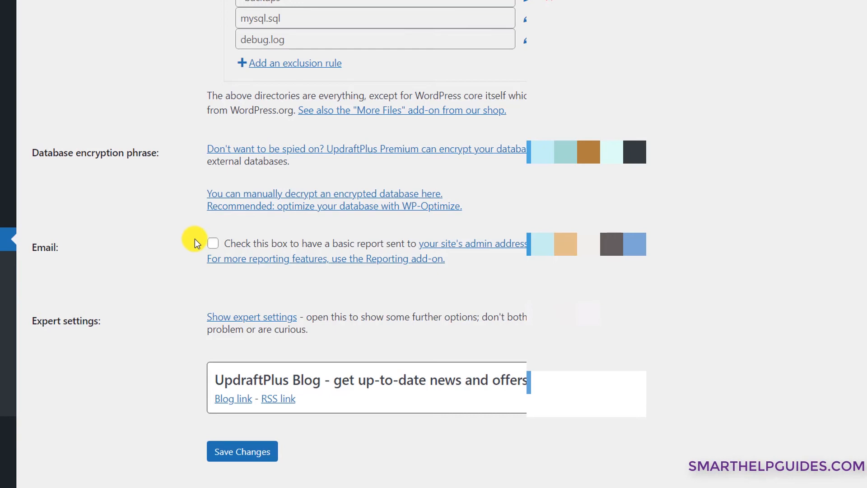
{"action": "left_click", "coordinate": [213, 246]}
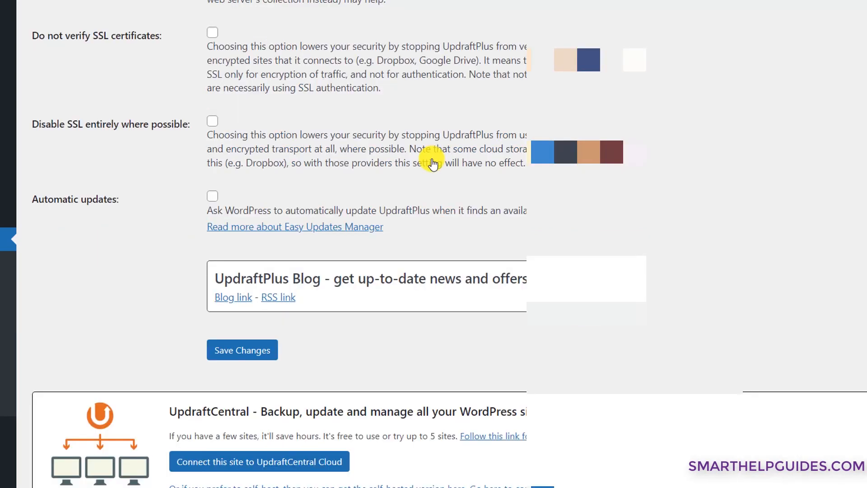
{"action": "left_click", "coordinate": [246, 353]}
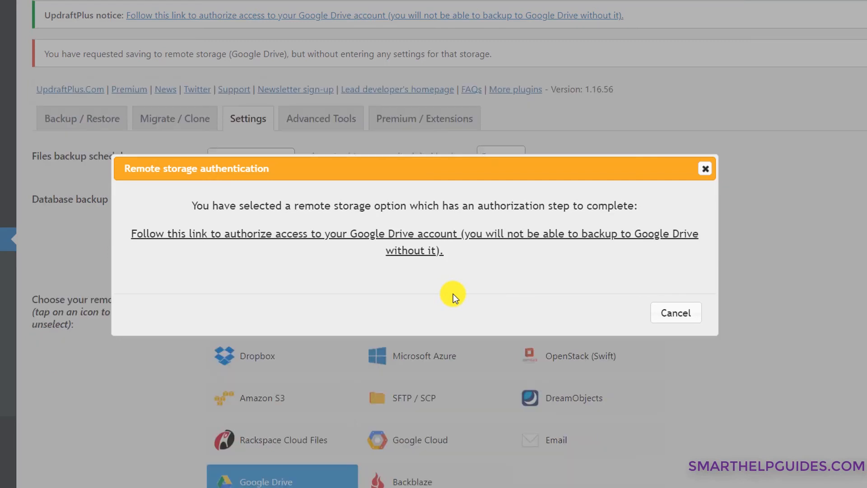
Step: Authorize UpdraftPlus to access the chosen Google account's Drive and complete the remote storage setup
{"action": "left_click", "coordinate": [403, 237]}
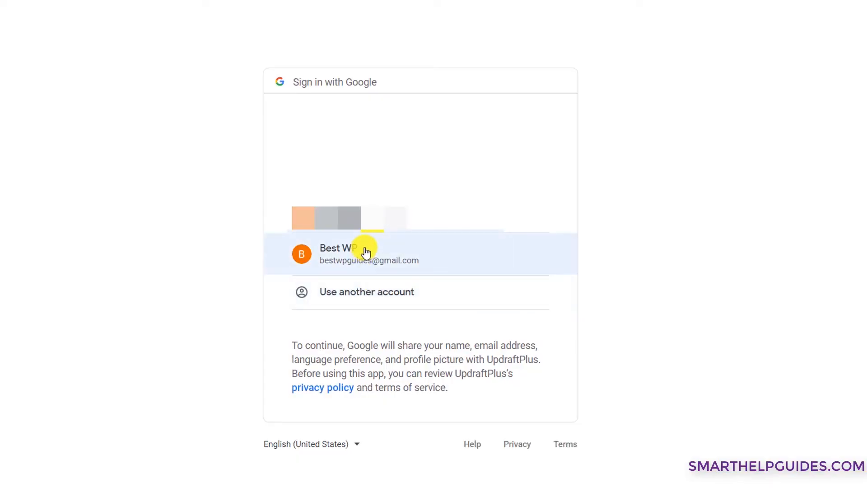
{"action": "left_click", "coordinate": [389, 249]}
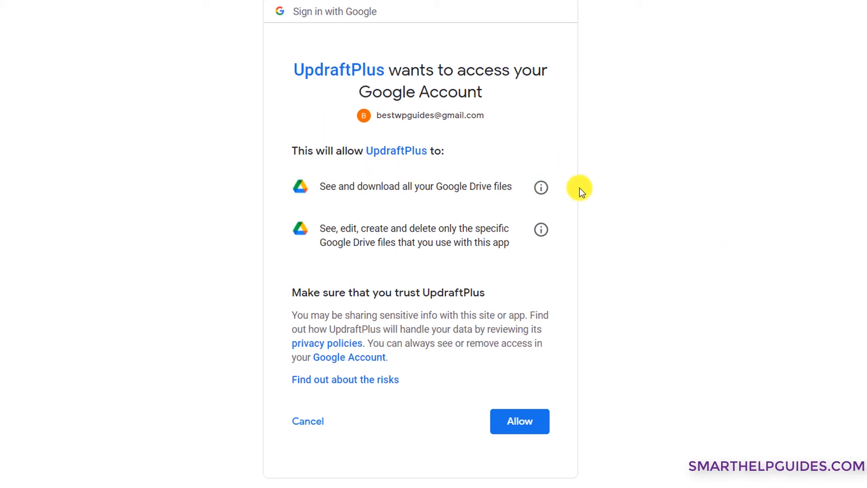
{"action": "left_click", "coordinate": [527, 424]}
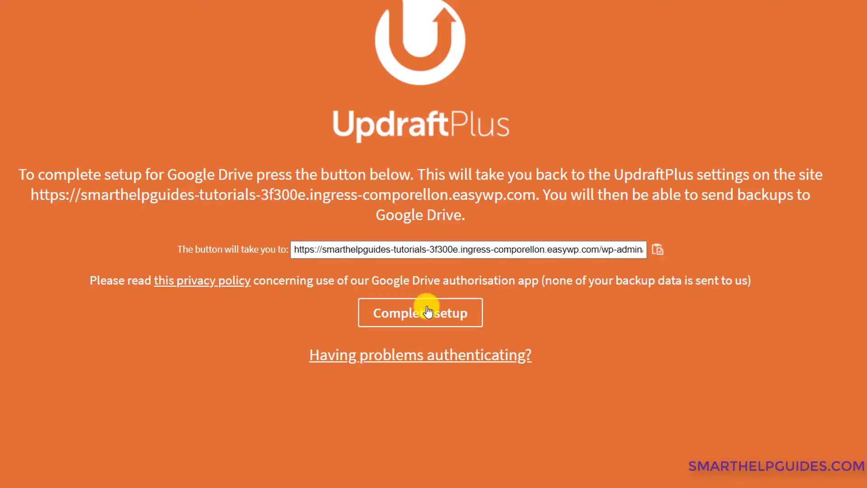
{"action": "left_click", "coordinate": [456, 326]}
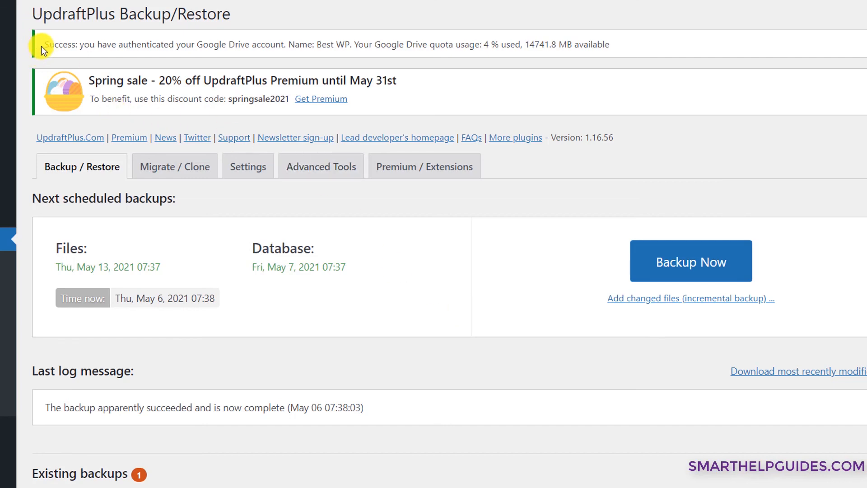
Step: Check the Google Drive authentication notice and its storage quota usage, as well as the scheduled and existing backups
{"action": "left_click_drag", "start_coordinate": [16, 40], "coordinate": [625, 31]}
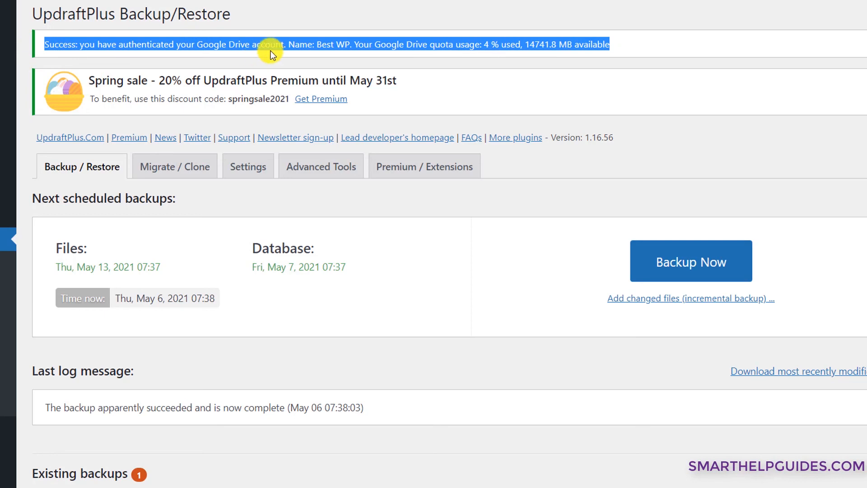
{"action": "left_click", "coordinate": [360, 46]}
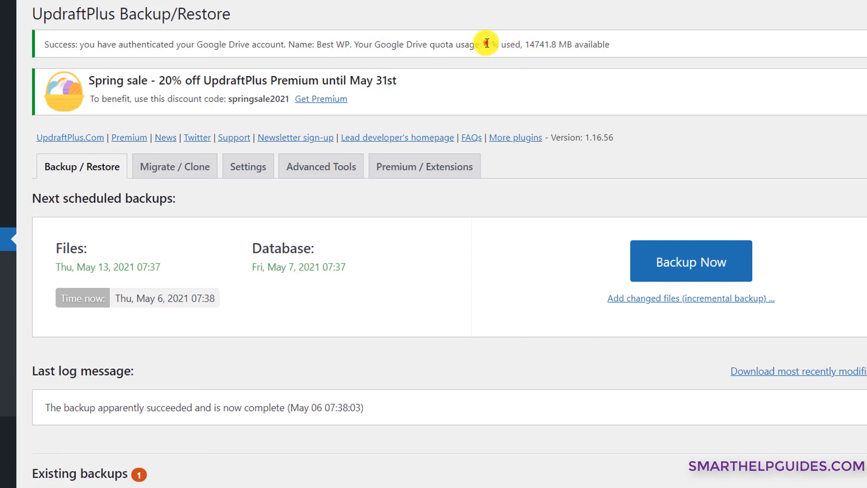
{"action": "left_click_drag", "start_coordinate": [483, 43], "coordinate": [620, 44]}
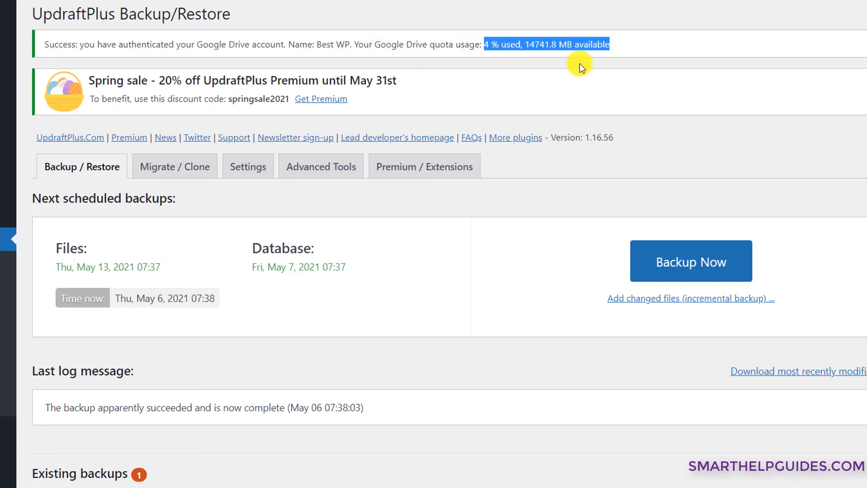
{"action": "scroll", "coordinate": [465, 209], "scroll_direction": "down", "scroll_amount": 3}
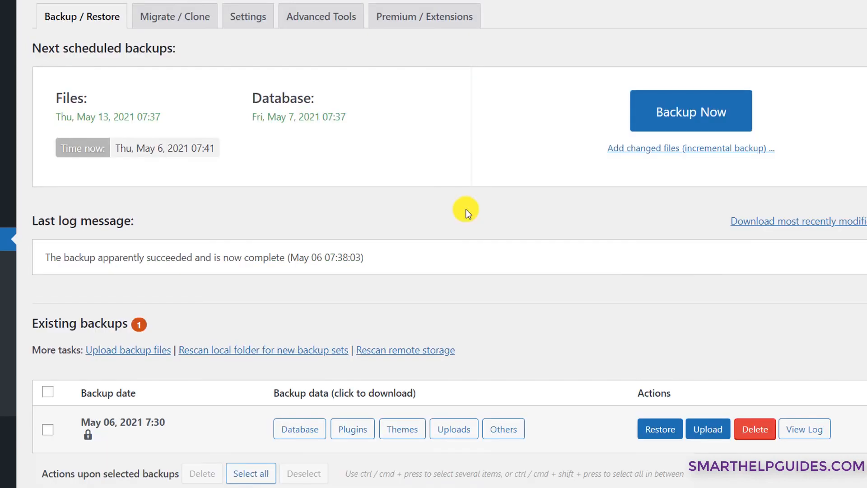